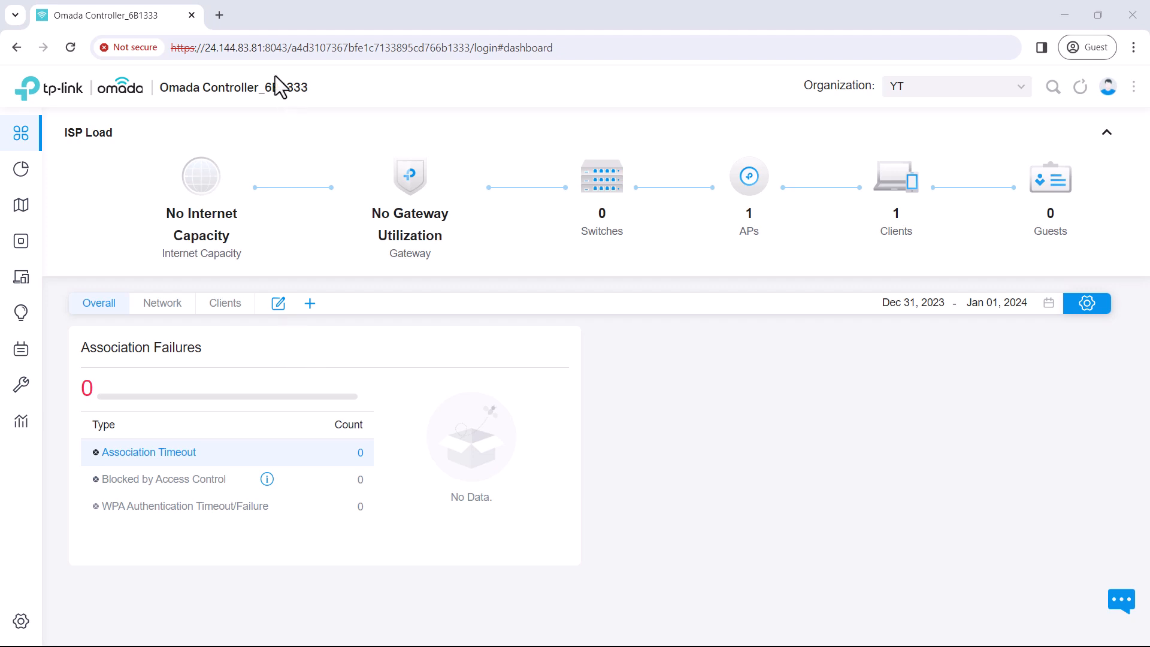
Highlight the controller IP, port 8043 and controller ID in the address bar, then switch to SecureCRT.
{"action": "left_click", "coordinate": [250, 48]}
{"action": "left_click_drag", "start_coordinate": [204, 47], "coordinate": [265, 48]}
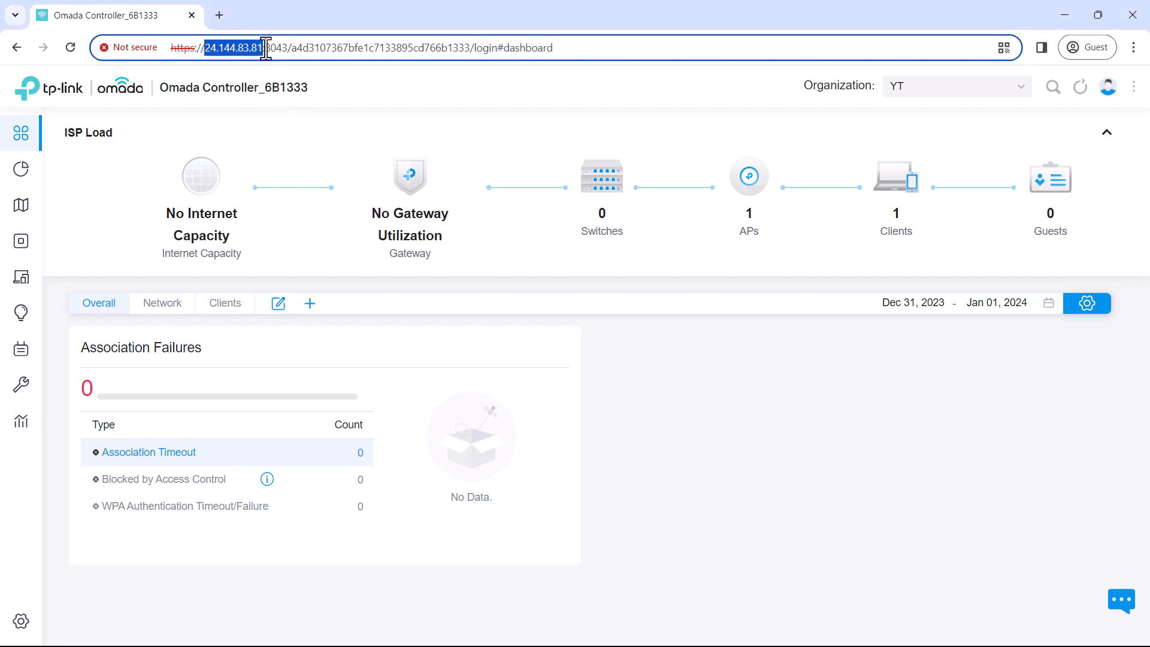
{"action": "left_click", "coordinate": [268, 48]}
{"action": "double_click", "coordinate": [268, 47]}
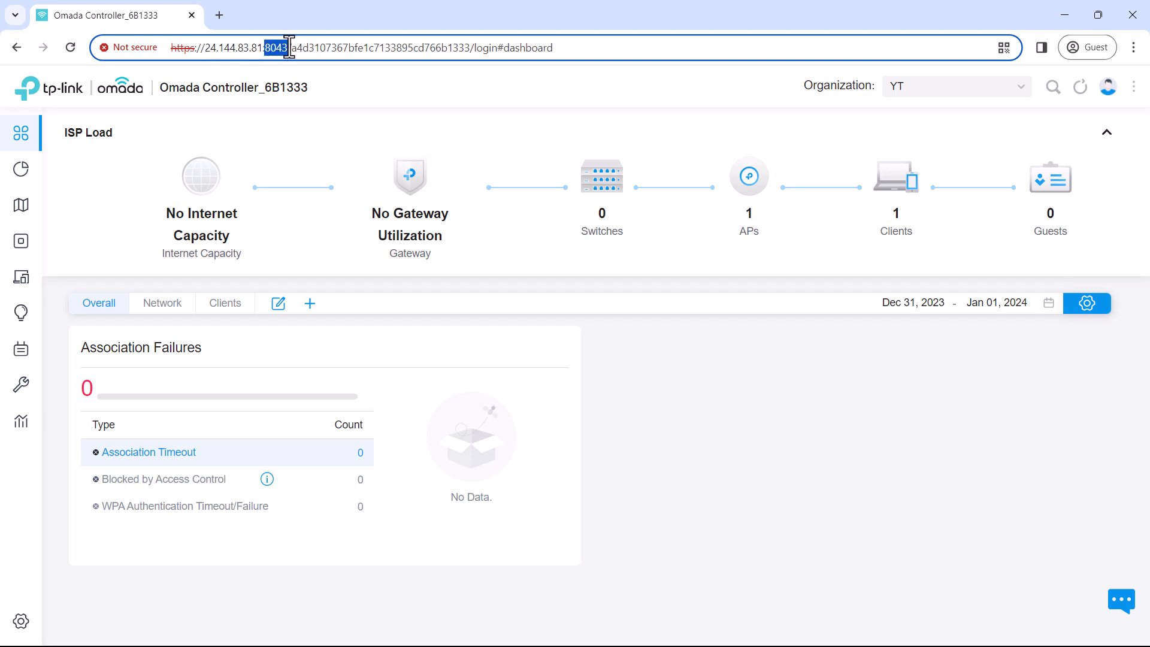
{"action": "left_click_drag", "start_coordinate": [291, 48], "coordinate": [470, 48]}
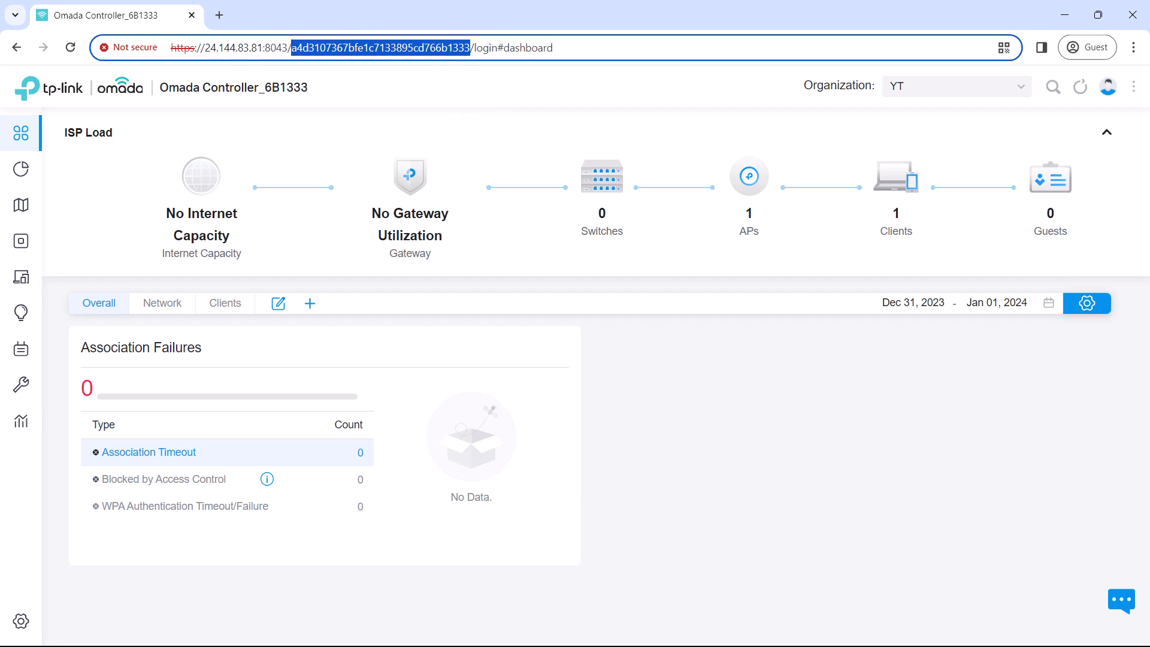
{"action": "key", "text": "alt+Tab"}
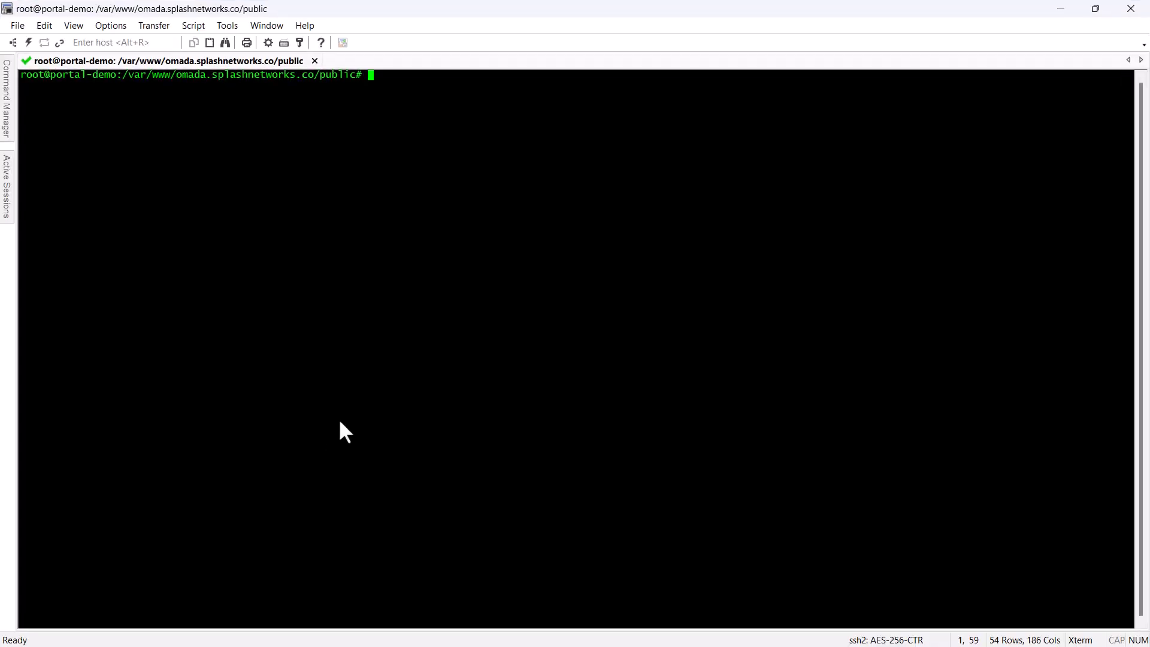
{"action": "type", "text": "ll"}
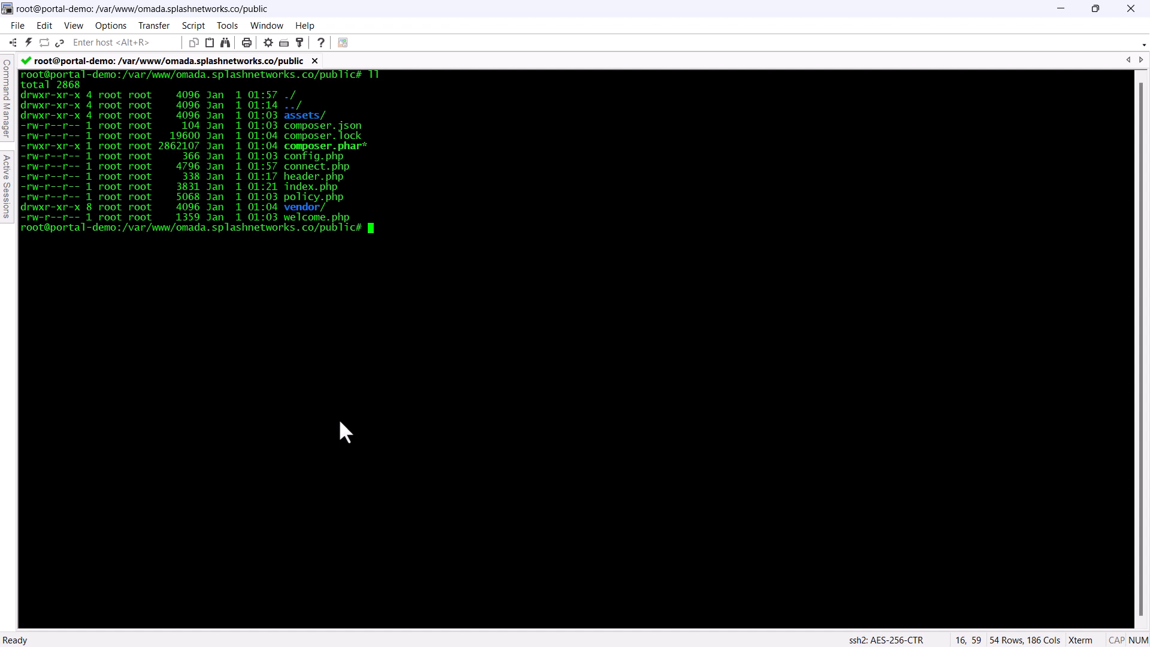
{"action": "type", "text": "more conn"}
View connect.php and highlight its controller IP and port 8043 values.
{"action": "key", "text": "Tab"}
{"action": "key", "text": "Return"}
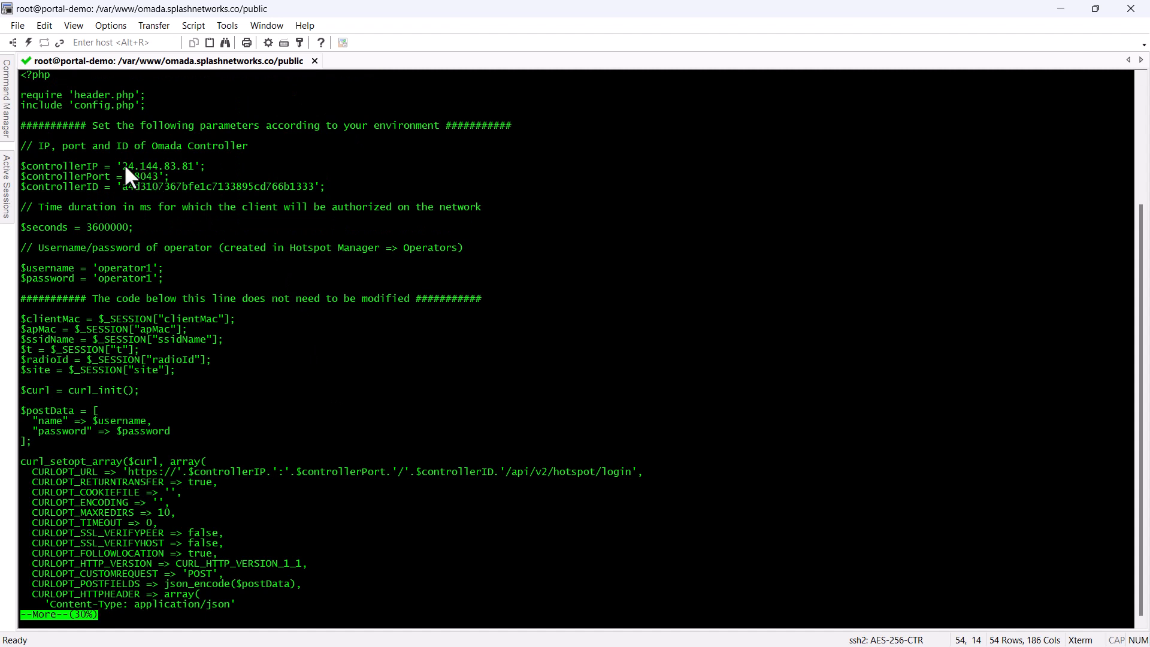
{"action": "left_click_drag", "start_coordinate": [123, 166], "coordinate": [172, 167]}
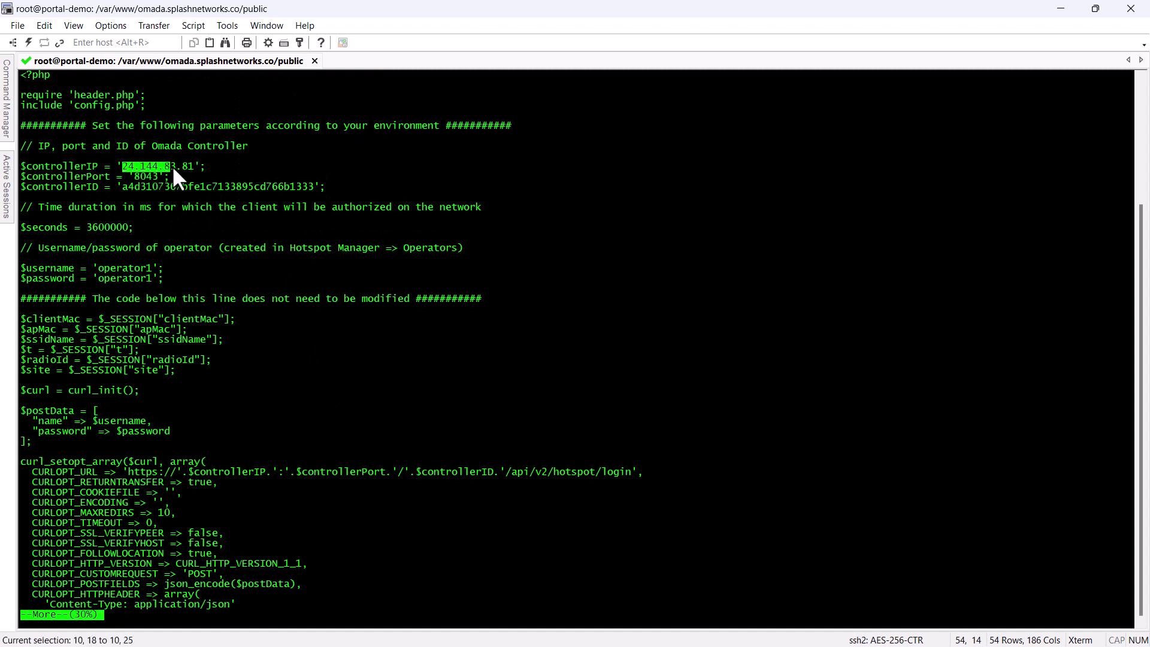
{"action": "double_click", "coordinate": [142, 176]}
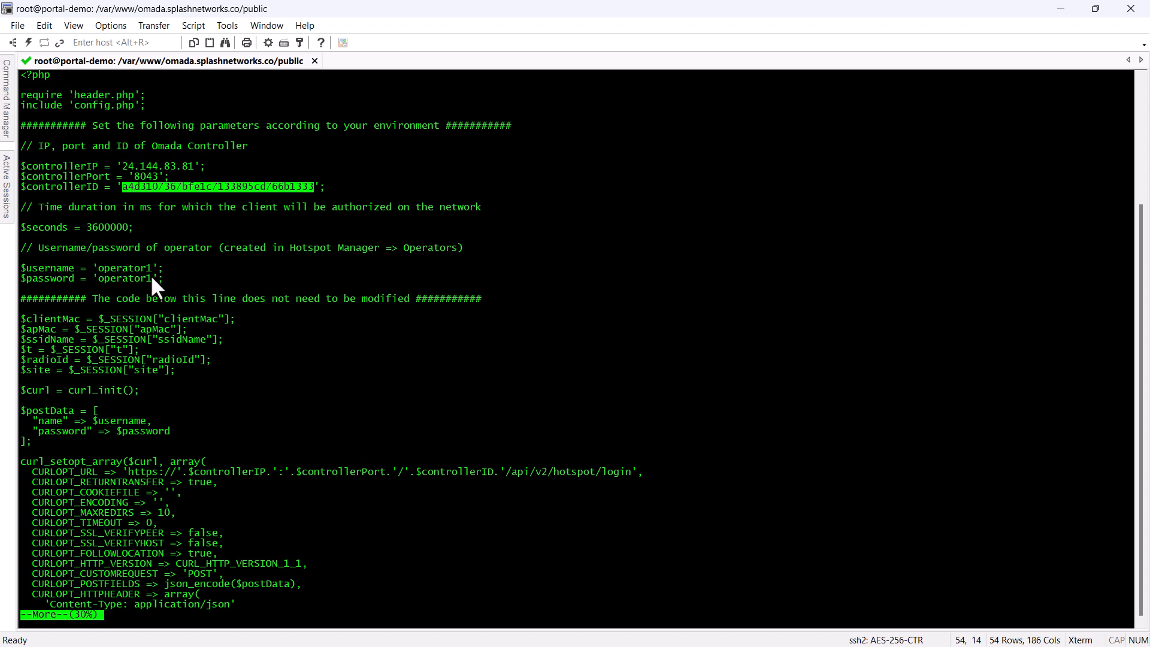
Highlight the operator1 credential and the whole parameter block, then return to the Omada dashboard.
{"action": "double_click", "coordinate": [110, 267]}
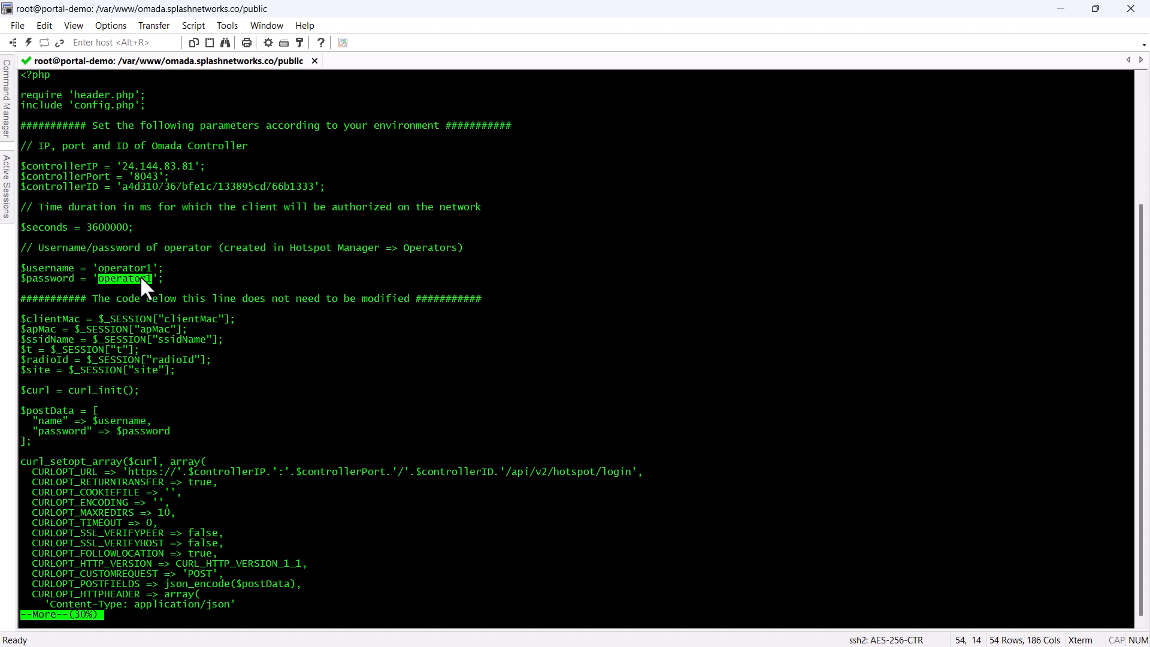
{"action": "left_click_drag", "start_coordinate": [21, 125], "coordinate": [492, 303]}
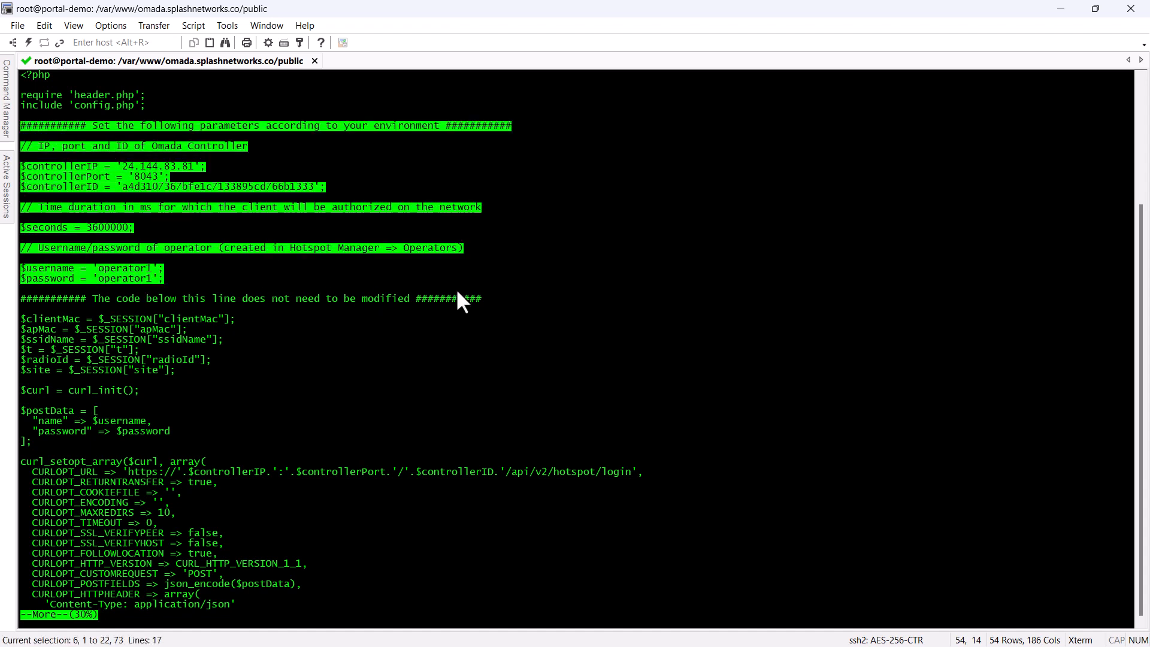
{"action": "left_click", "coordinate": [485, 296]}
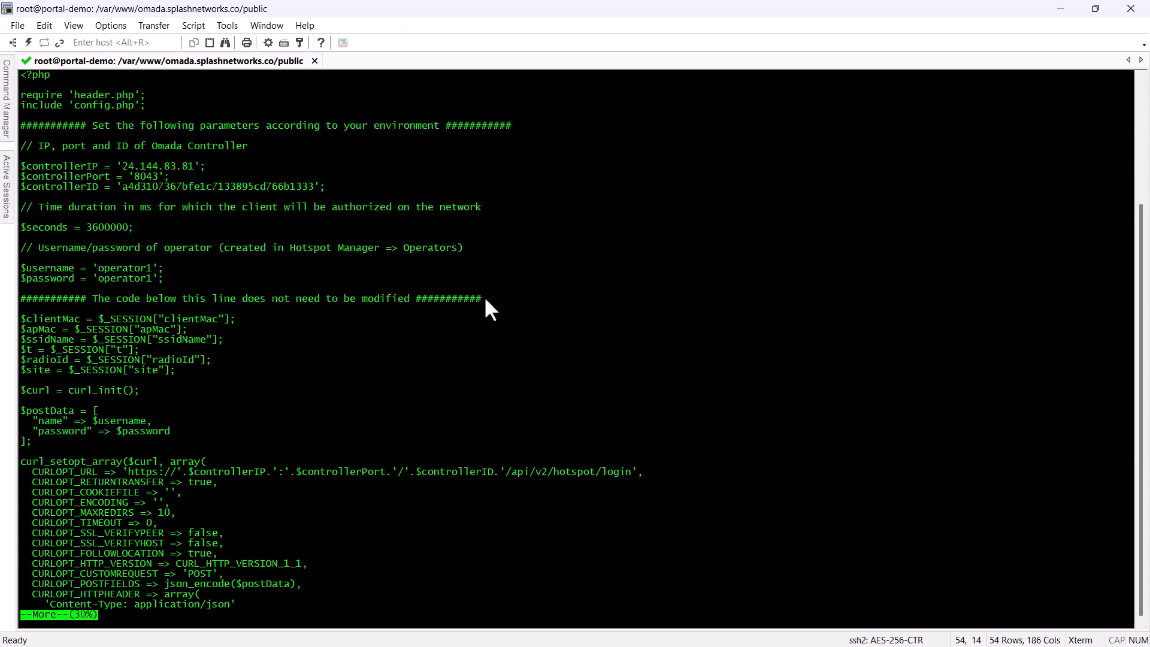
{"action": "key", "text": "alt+Tab"}
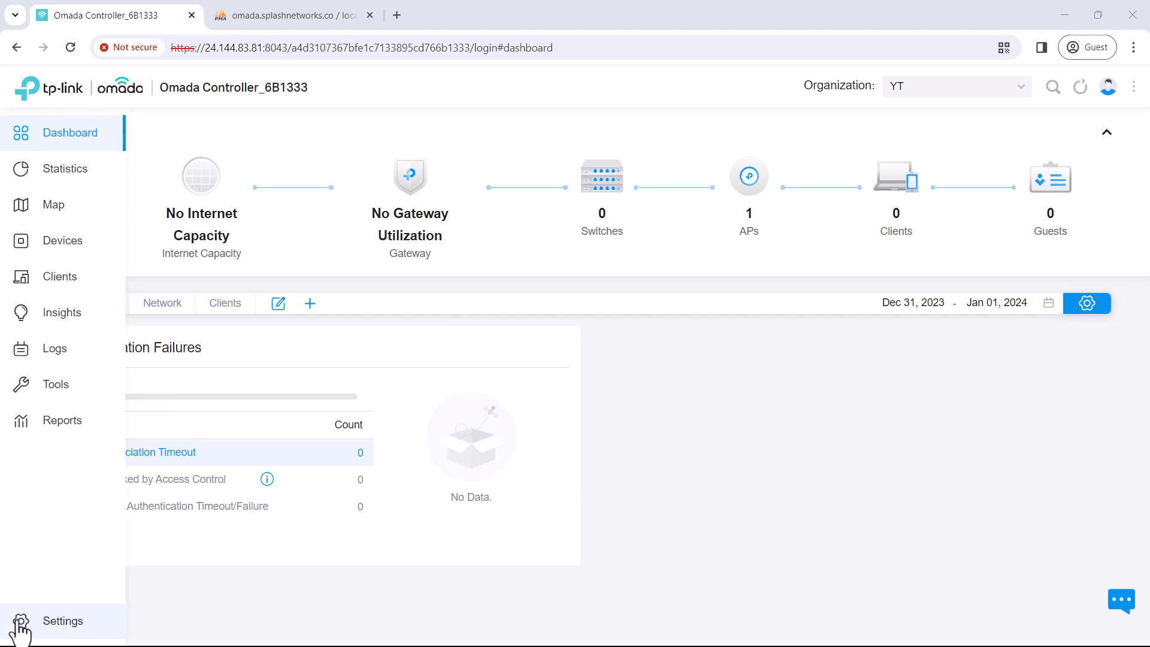
Create a new wireless network with SSID Omada and Security None, and apply it.
{"action": "left_click", "coordinate": [21, 620]}
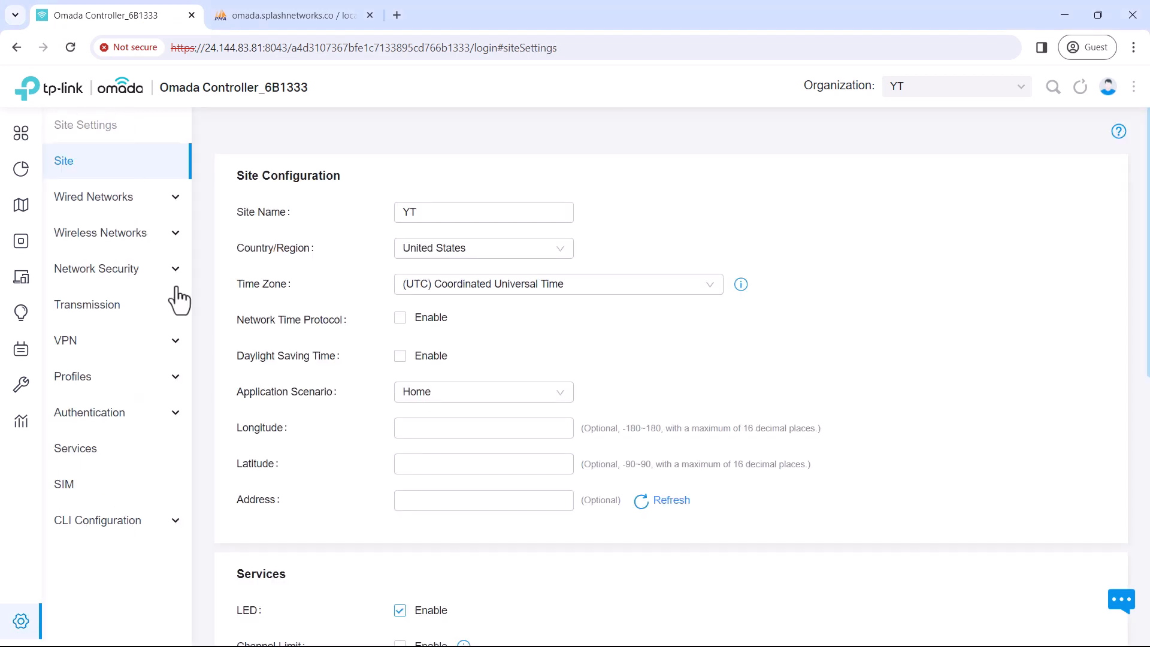
{"action": "left_click", "coordinate": [100, 233]}
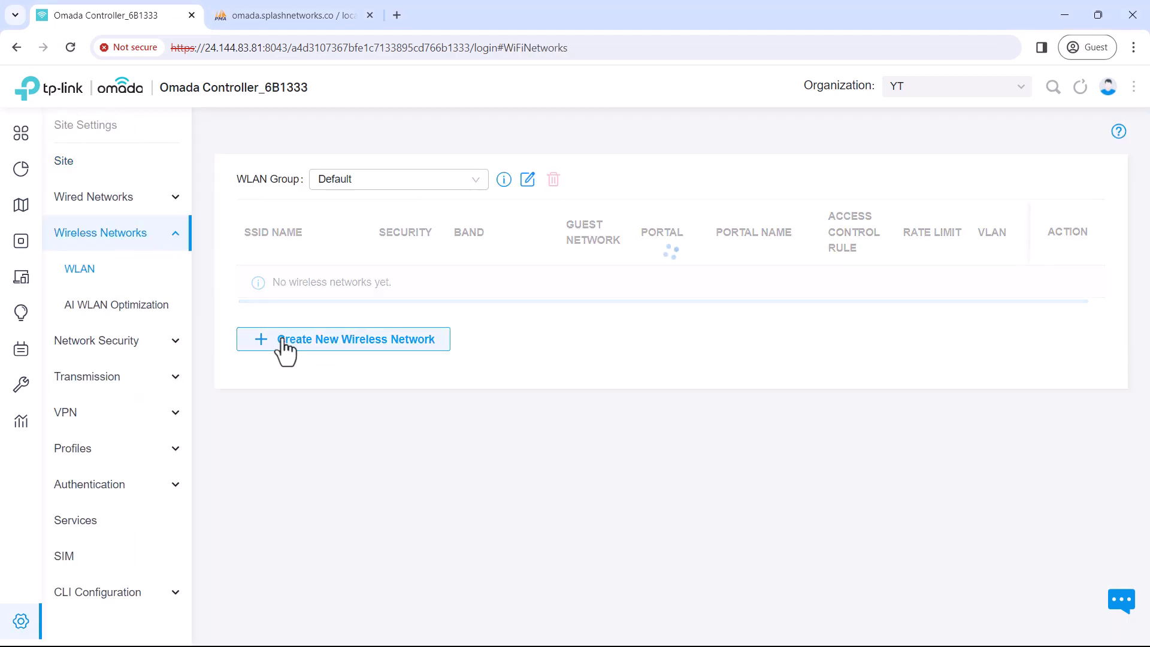
{"action": "left_click", "coordinate": [373, 342]}
{"action": "left_click", "coordinate": [433, 212]}
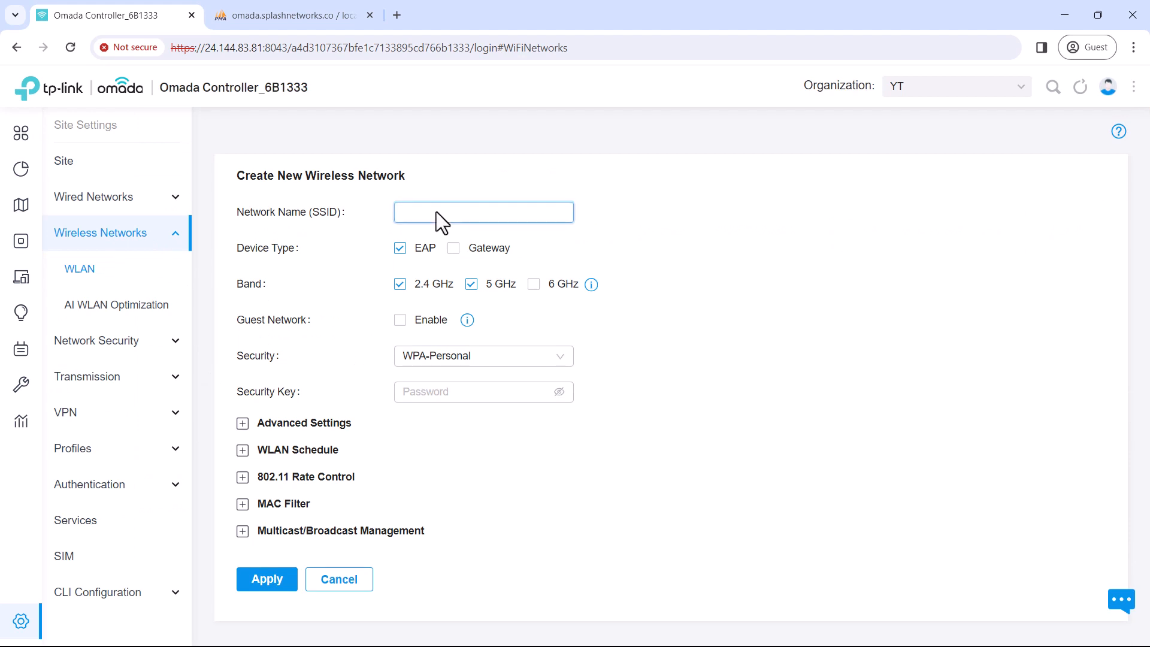
{"action": "type", "text": "da"}
{"action": "left_click", "coordinate": [483, 355]}
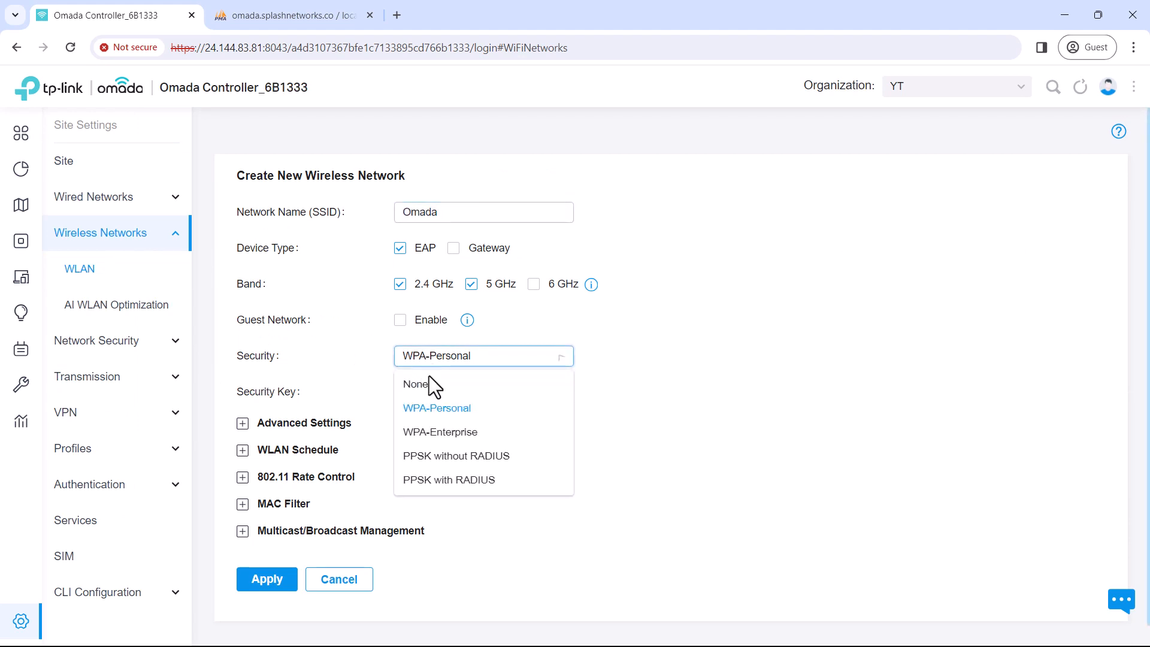
{"action": "left_click", "coordinate": [415, 384]}
{"action": "left_click", "coordinate": [266, 579]}
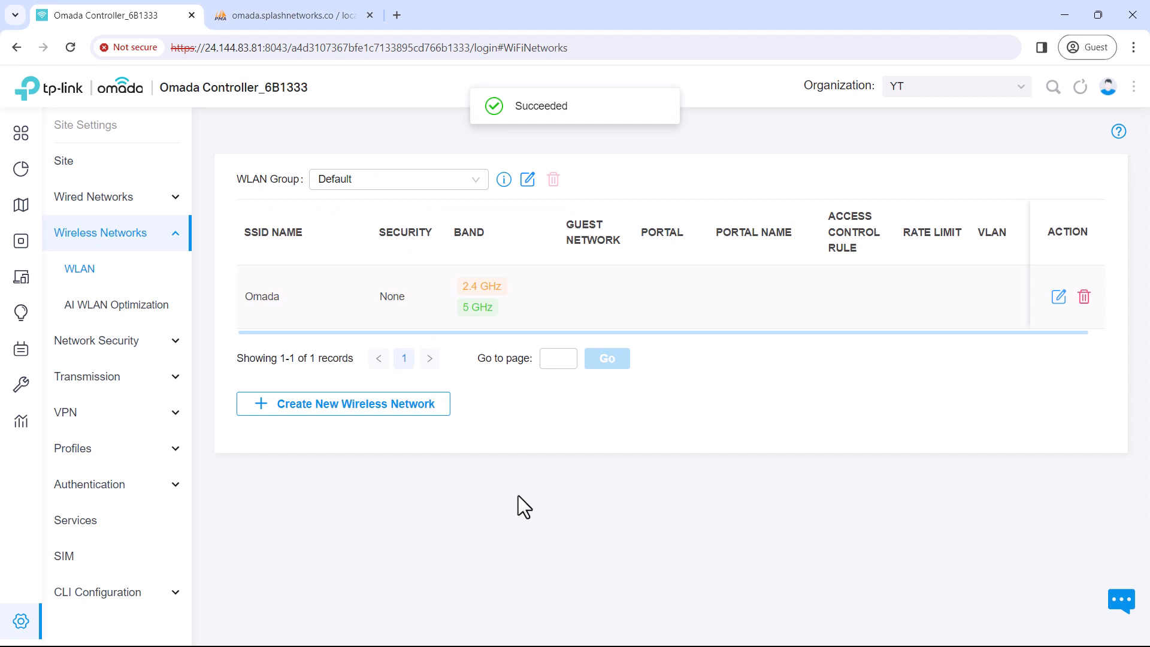
Create an enabled portal named PORTAL applied to the Omada SSID in the Default group.
{"action": "left_click", "coordinate": [90, 484]}
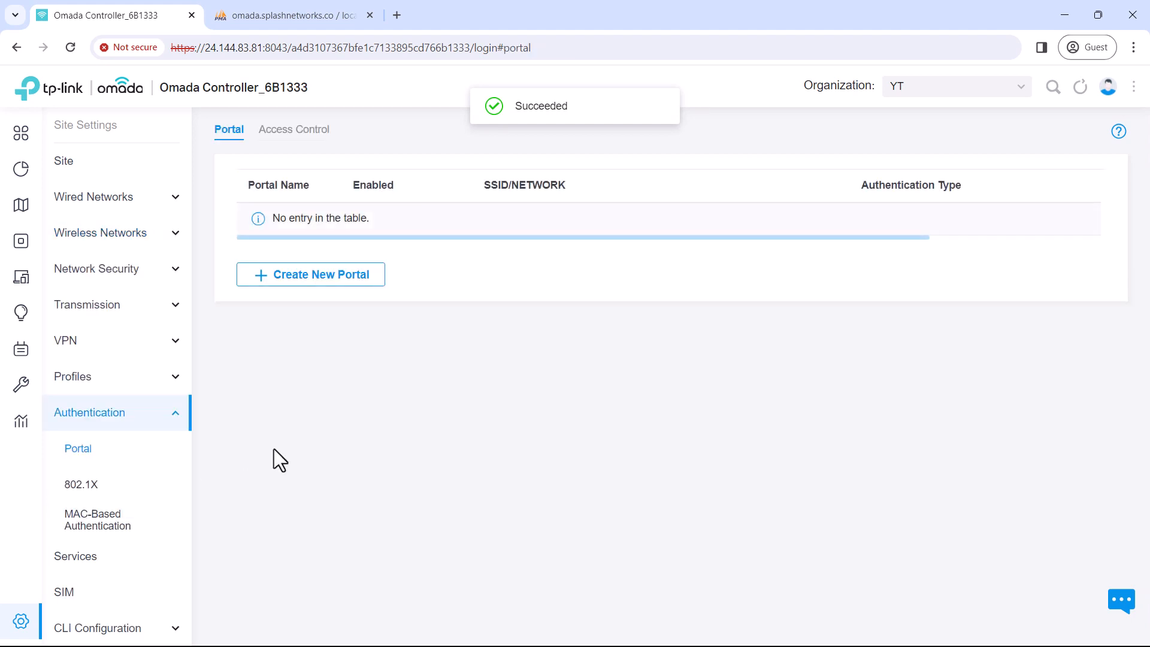
{"action": "left_click", "coordinate": [325, 281]}
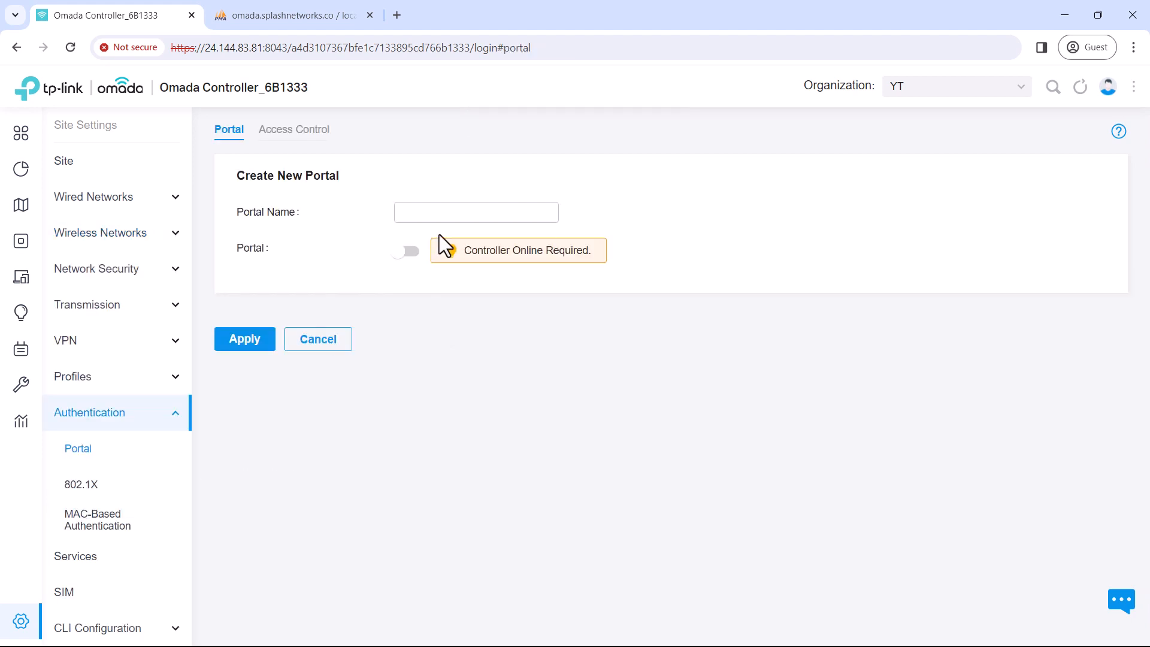
{"action": "left_click", "coordinate": [447, 213]}
{"action": "type", "text": "PORTAL"}
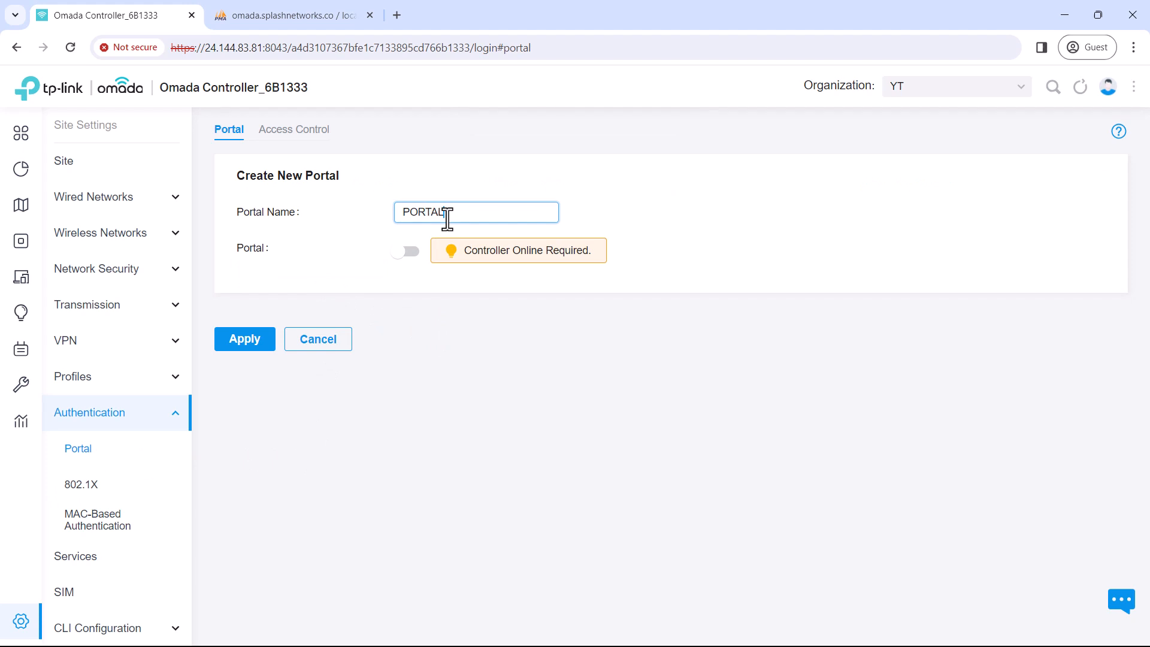
{"action": "left_click", "coordinate": [410, 250]}
{"action": "left_click", "coordinate": [483, 287]}
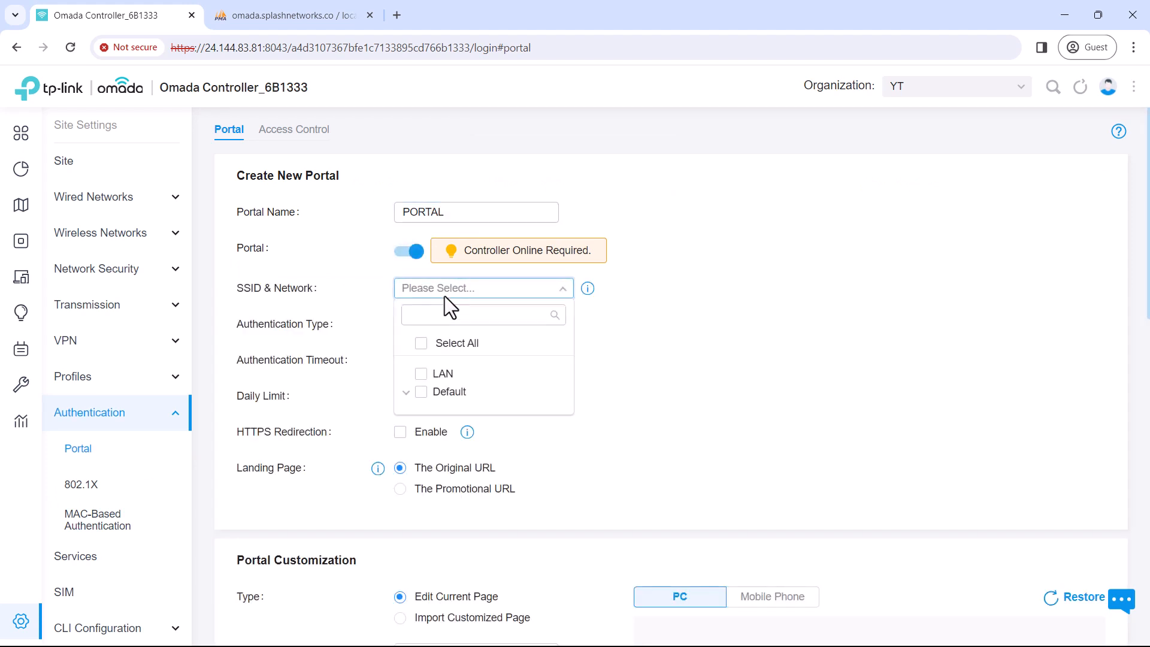
{"action": "left_click", "coordinate": [406, 392]}
{"action": "left_click", "coordinate": [439, 411]}
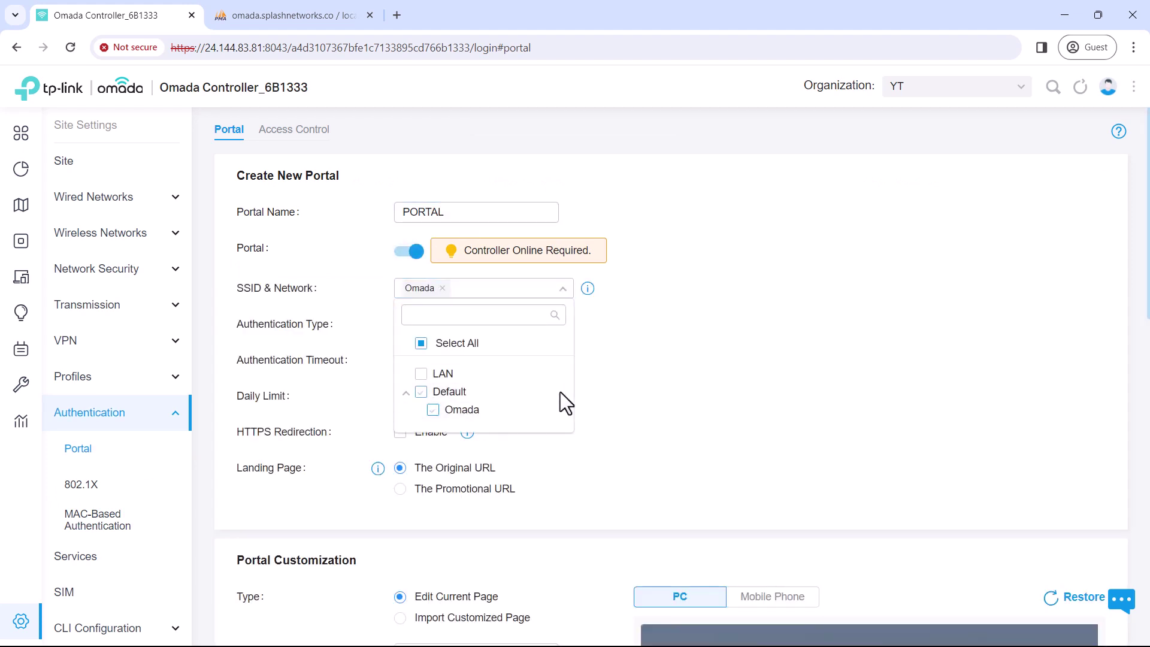
{"action": "left_click", "coordinate": [636, 385]}
{"action": "left_click", "coordinate": [478, 325]}
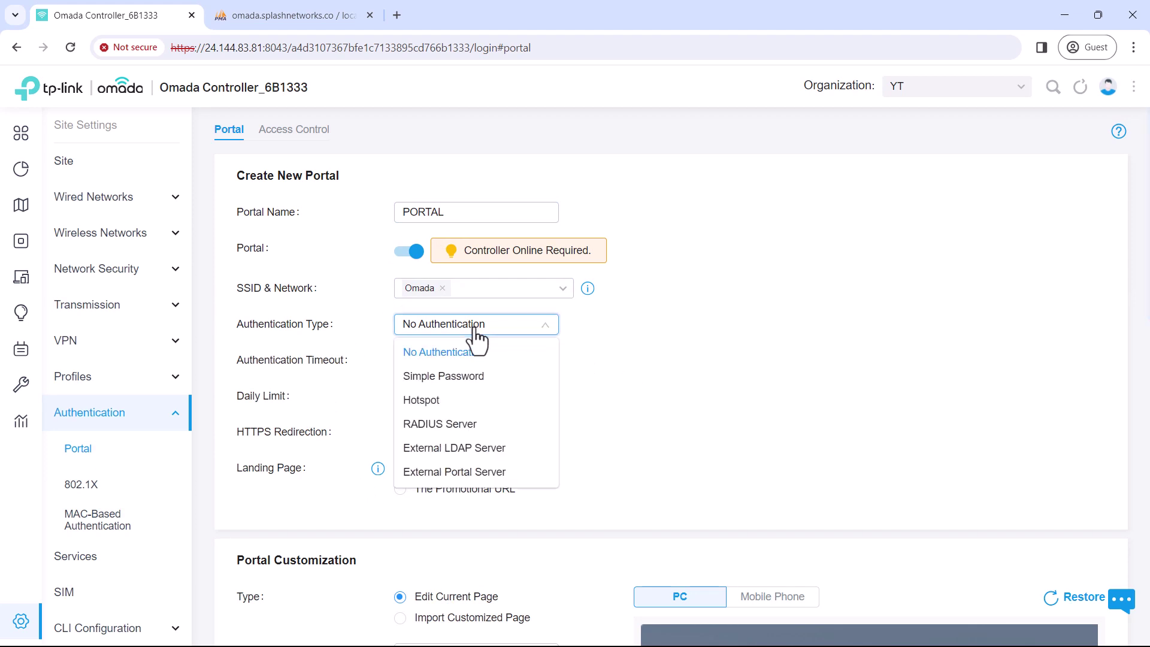
{"action": "left_click", "coordinate": [454, 472]}
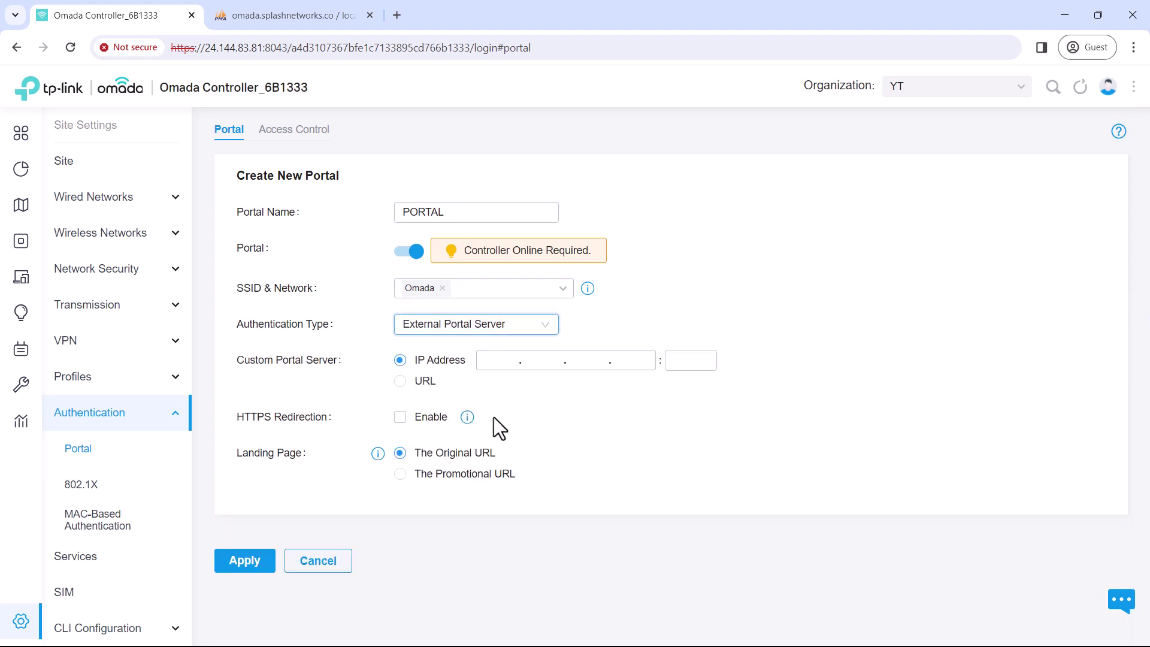
{"action": "left_click", "coordinate": [400, 381]}
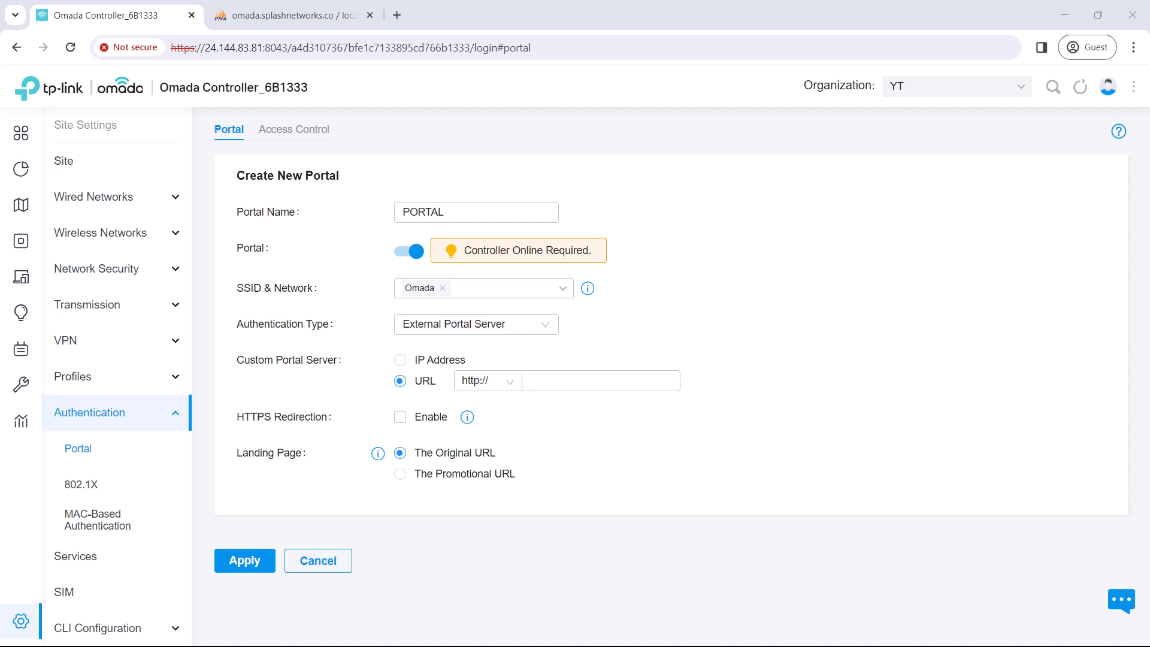
{"action": "left_click", "coordinate": [598, 380]}
{"action": "type", "text": "omada.splashnetworks.co"}
{"action": "left_click", "coordinate": [490, 379]}
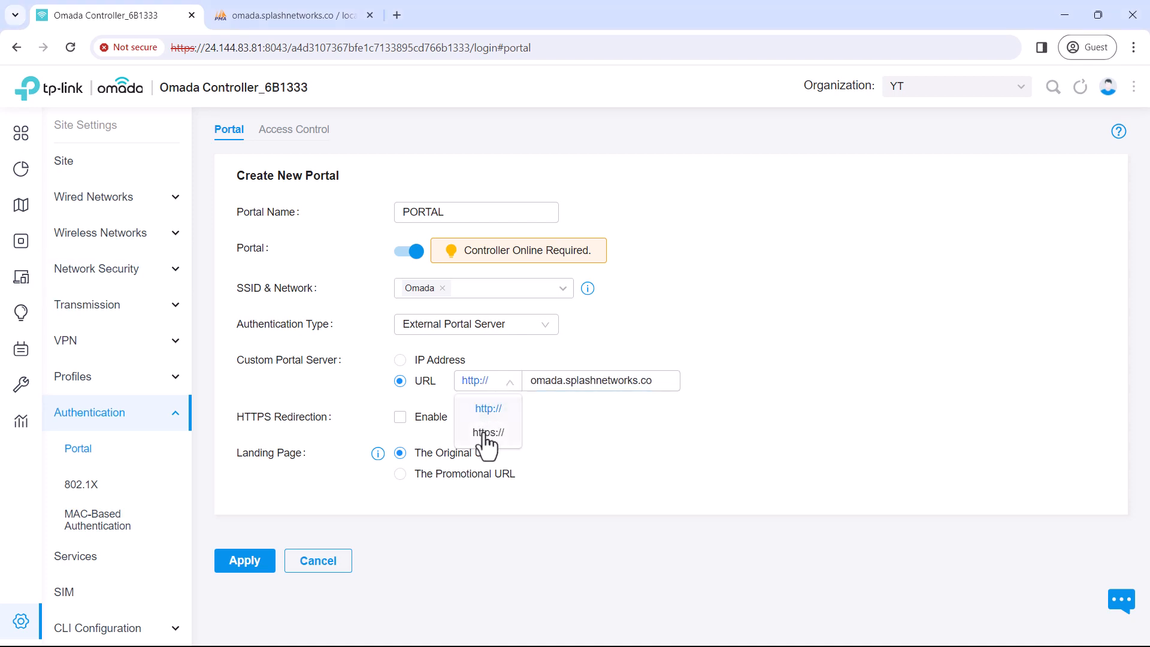
{"action": "left_click", "coordinate": [489, 432]}
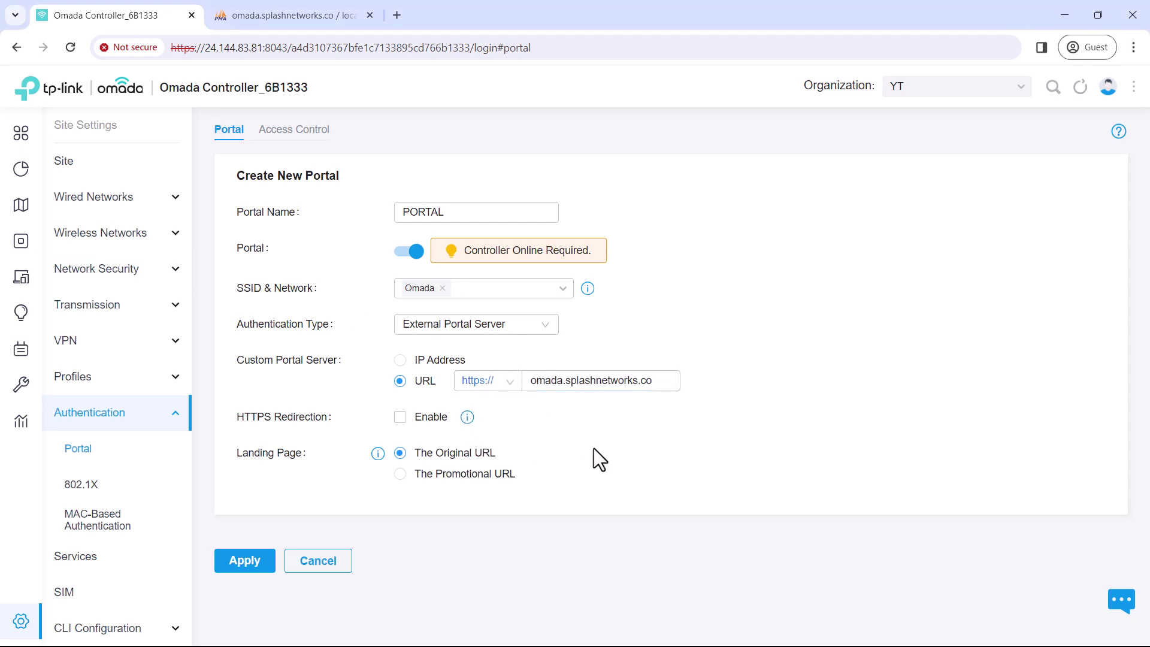
{"action": "left_click", "coordinate": [244, 560]}
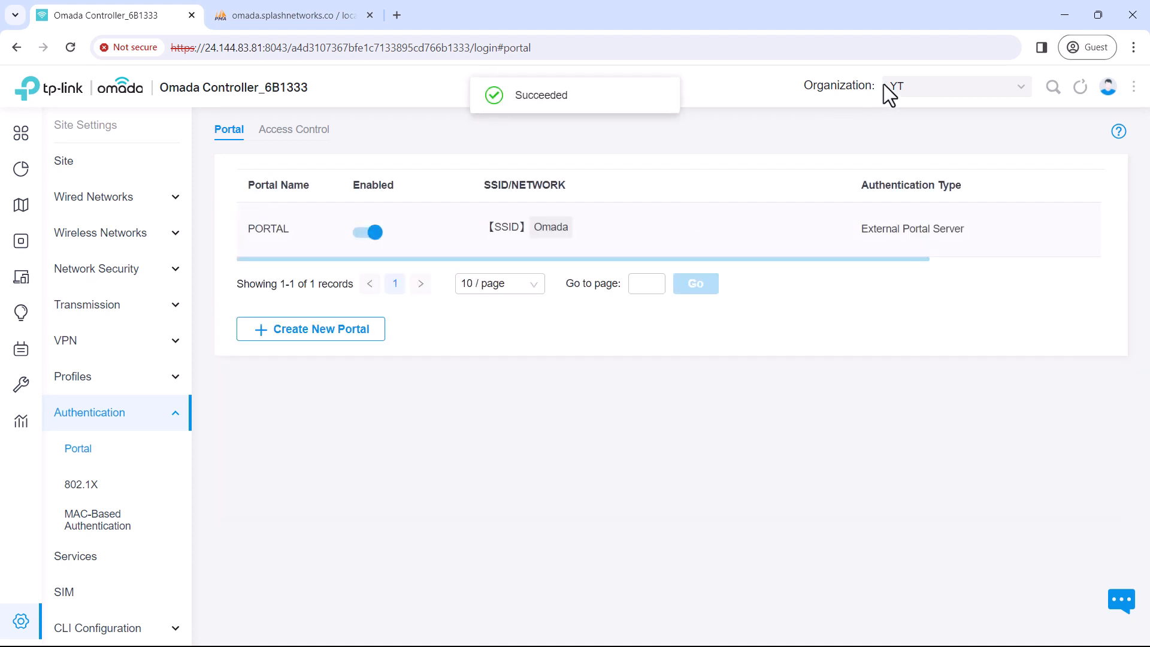
In Hotspot Management's Operators list, start a new operator with username operator1 and a password.
{"action": "left_click", "coordinate": [1021, 86]}
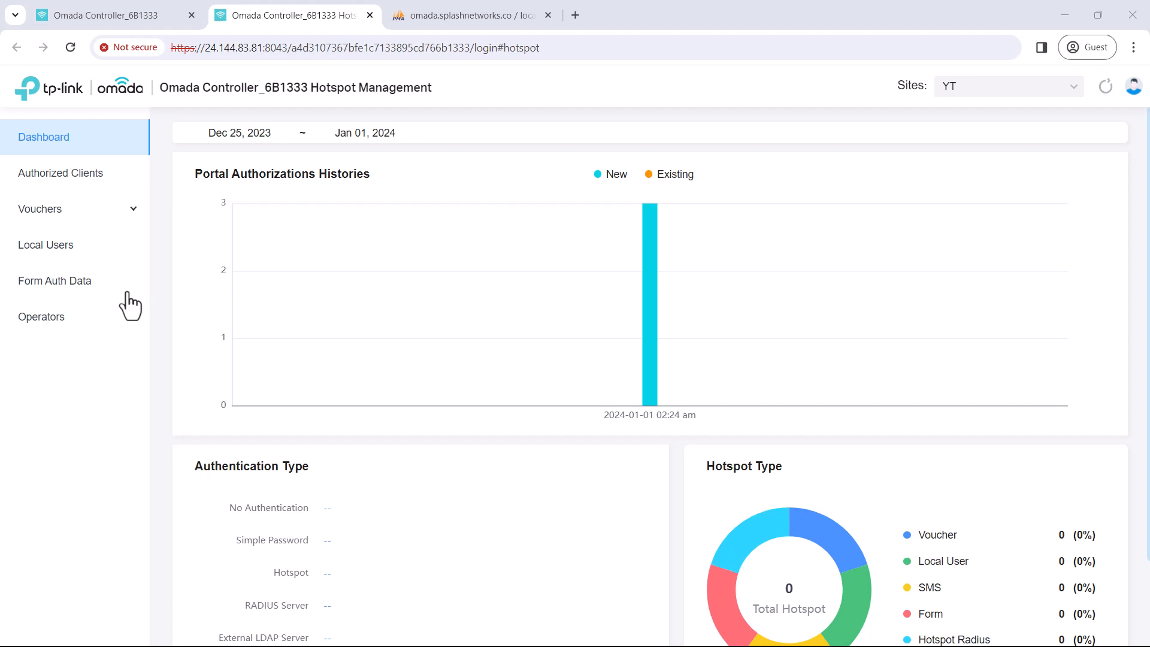
{"action": "left_click", "coordinate": [46, 319]}
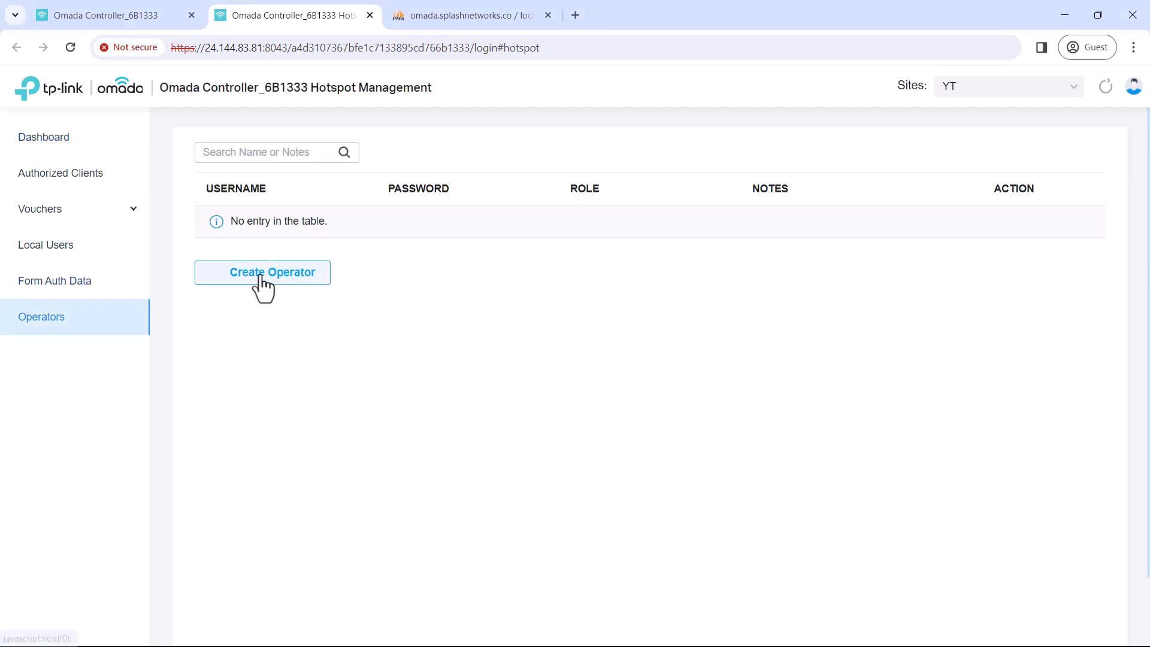
{"action": "left_click", "coordinate": [261, 272]}
{"action": "left_click", "coordinate": [375, 185]}
{"action": "type", "text": "operator1"}
{"action": "left_click", "coordinate": [413, 215]}
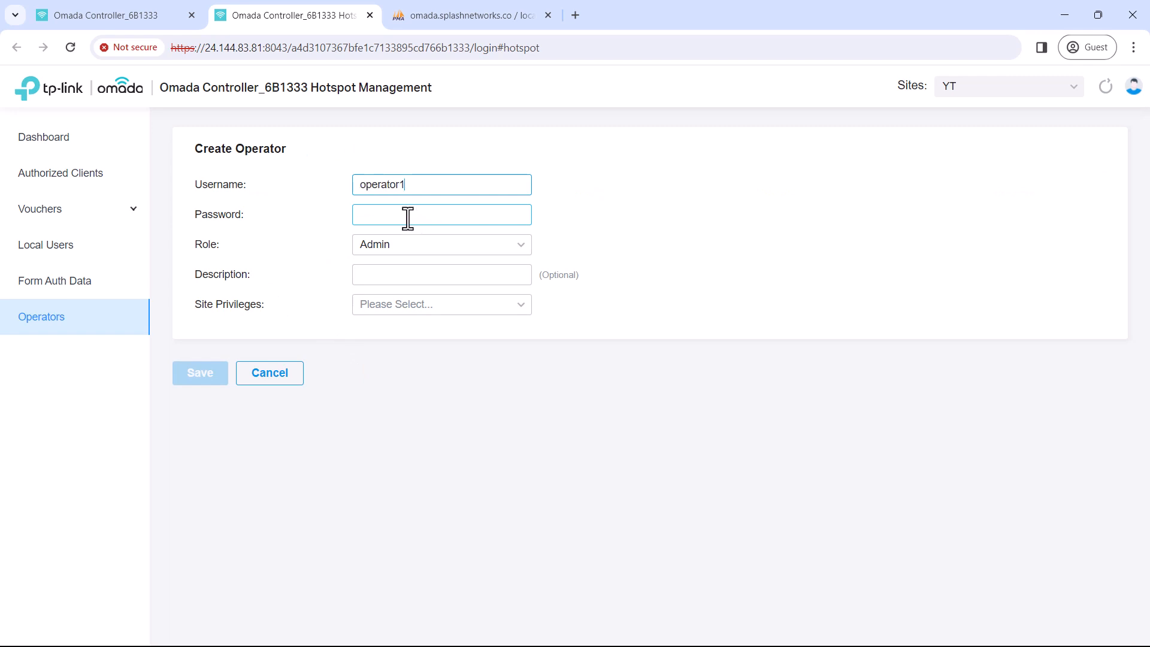
{"action": "type", "text": "password"}
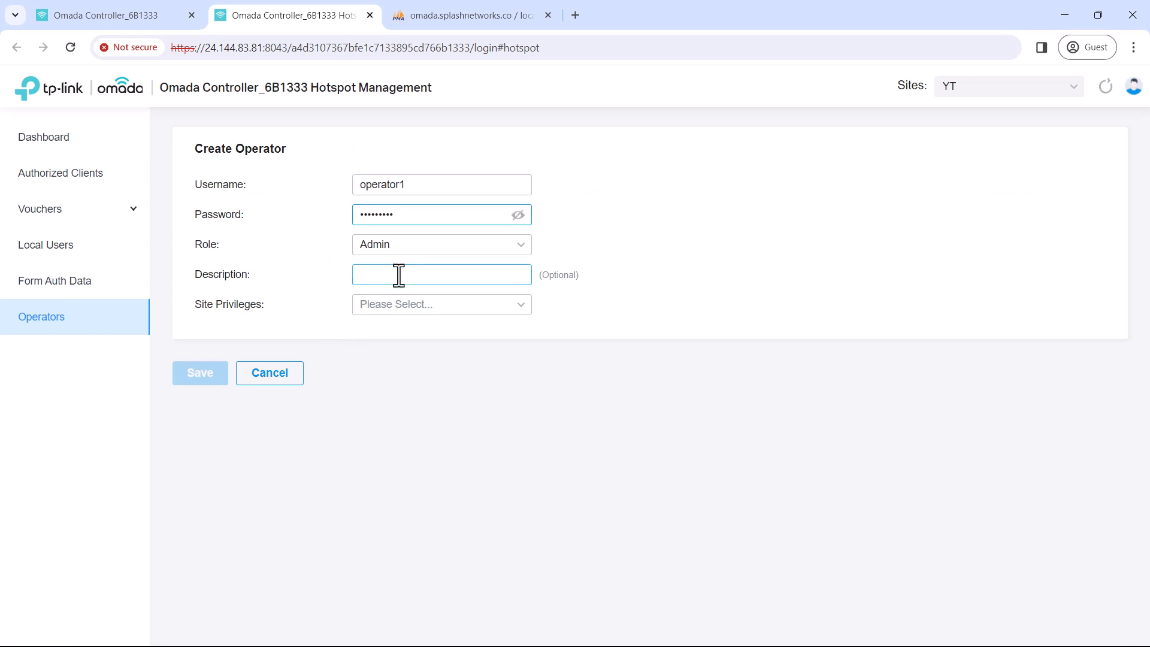
Give the operator the Admin role with privileges on all sites and save it.
{"action": "left_click", "coordinate": [412, 244]}
{"action": "left_click", "coordinate": [412, 244]}
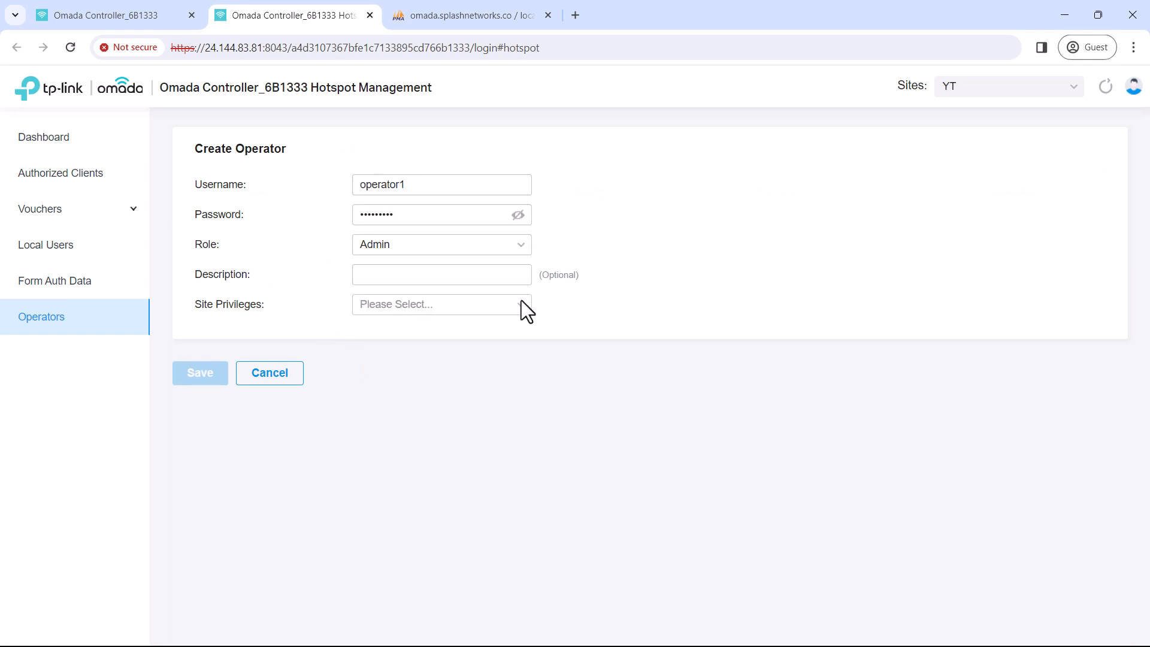
{"action": "left_click", "coordinate": [410, 305]}
{"action": "left_click", "coordinate": [372, 364]}
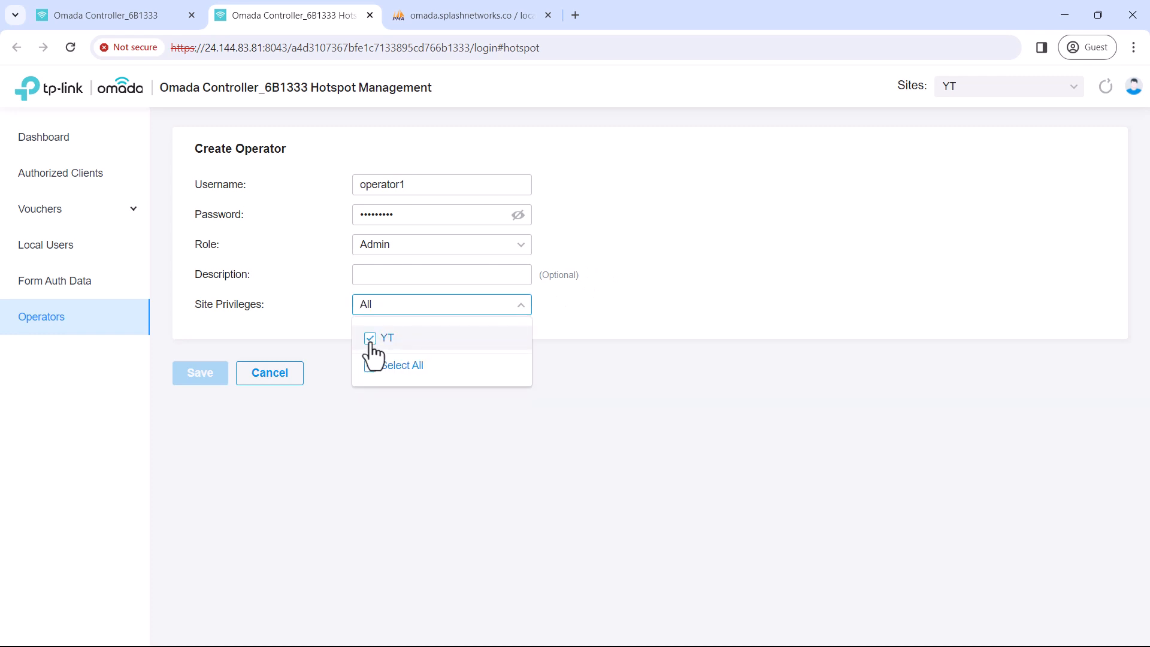
{"action": "left_click", "coordinate": [343, 456]}
{"action": "left_click", "coordinate": [200, 373]}
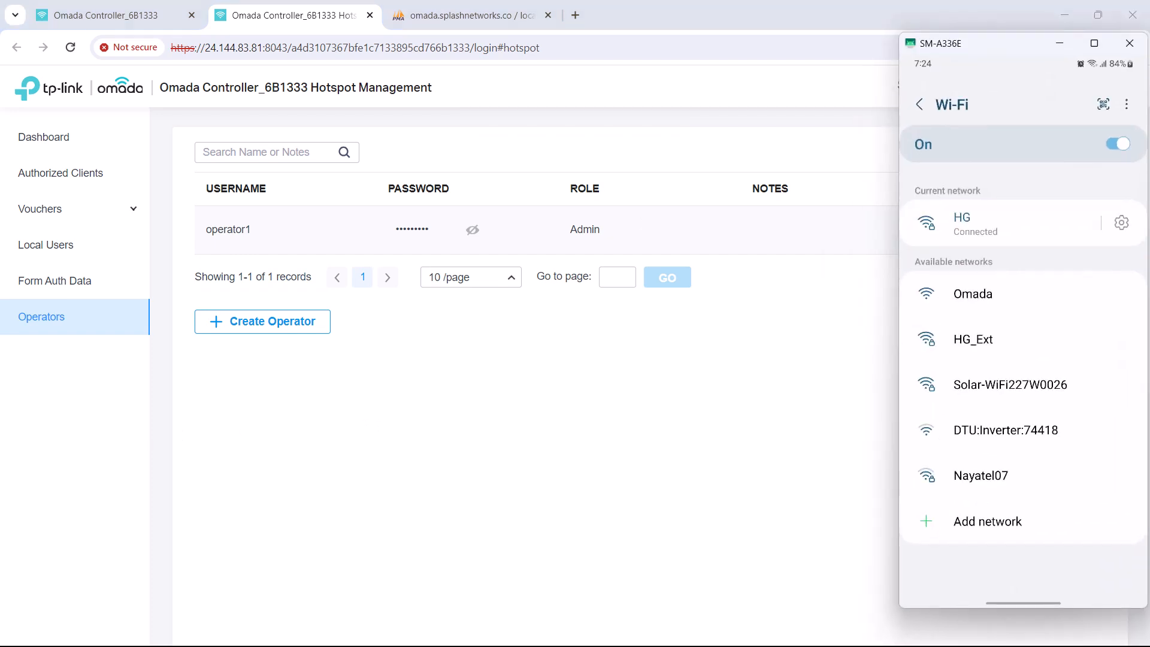
{"action": "left_click", "coordinate": [973, 294]}
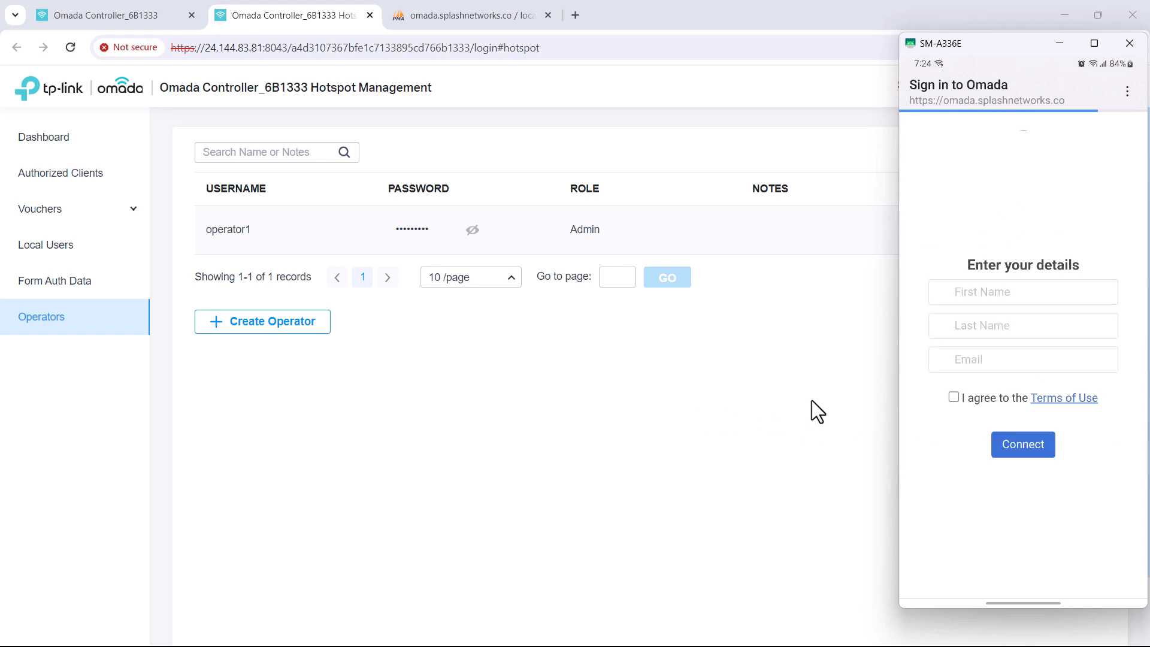
{"action": "left_click", "coordinate": [998, 293]}
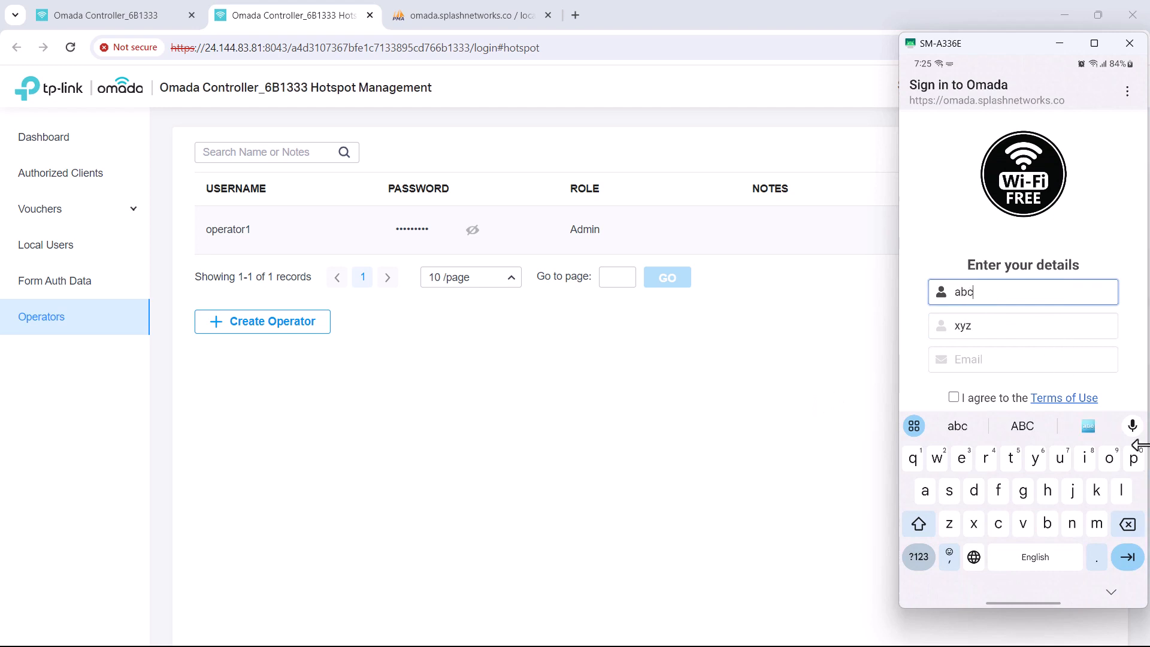
{"action": "left_click", "coordinate": [995, 358]}
{"action": "type", "text": "@123.com"}
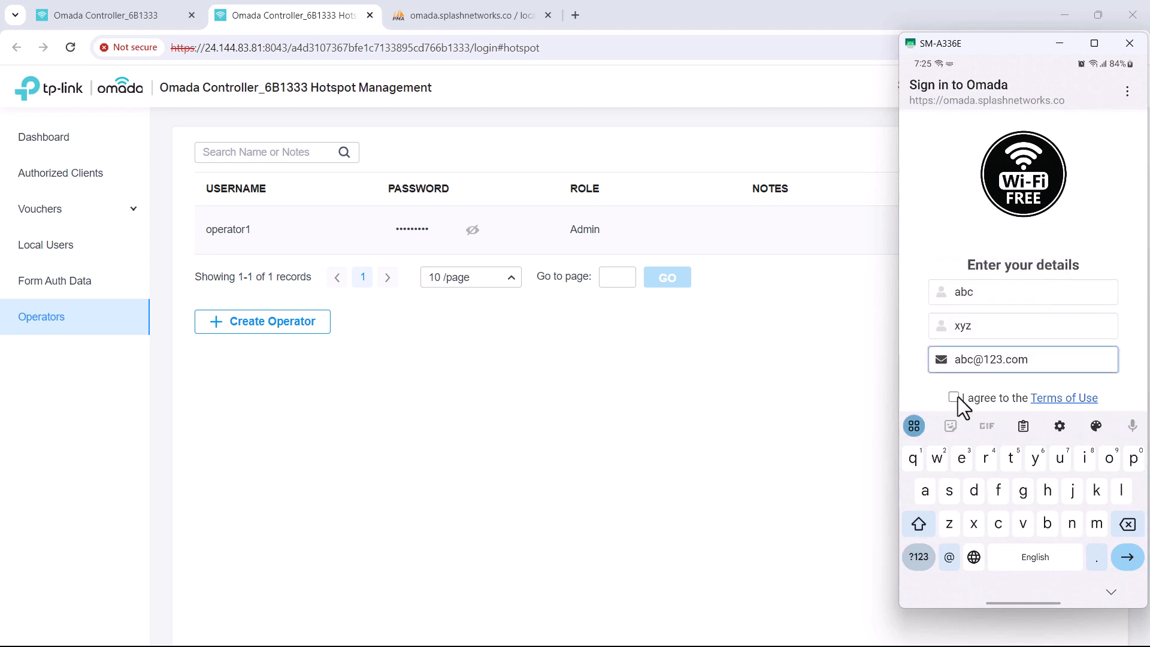
{"action": "left_click", "coordinate": [954, 396]}
{"action": "left_click", "coordinate": [1023, 444]}
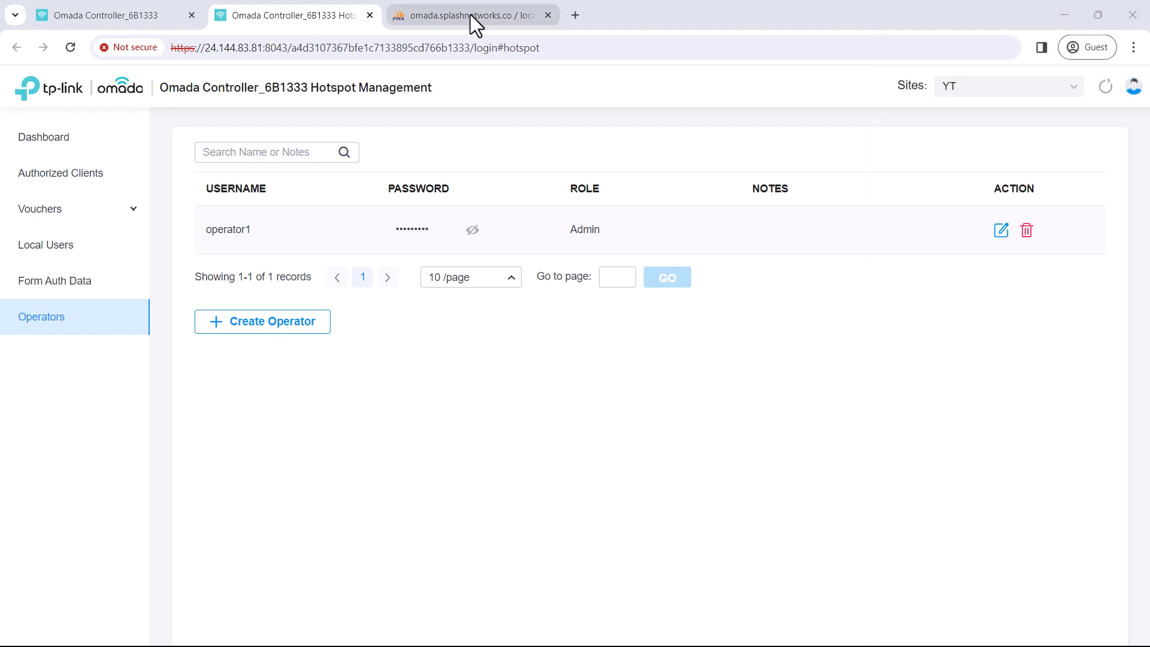
Browse the omada table of the portal database in phpMyAdmin.
{"action": "left_click", "coordinate": [470, 15]}
{"action": "left_click", "coordinate": [47, 194]}
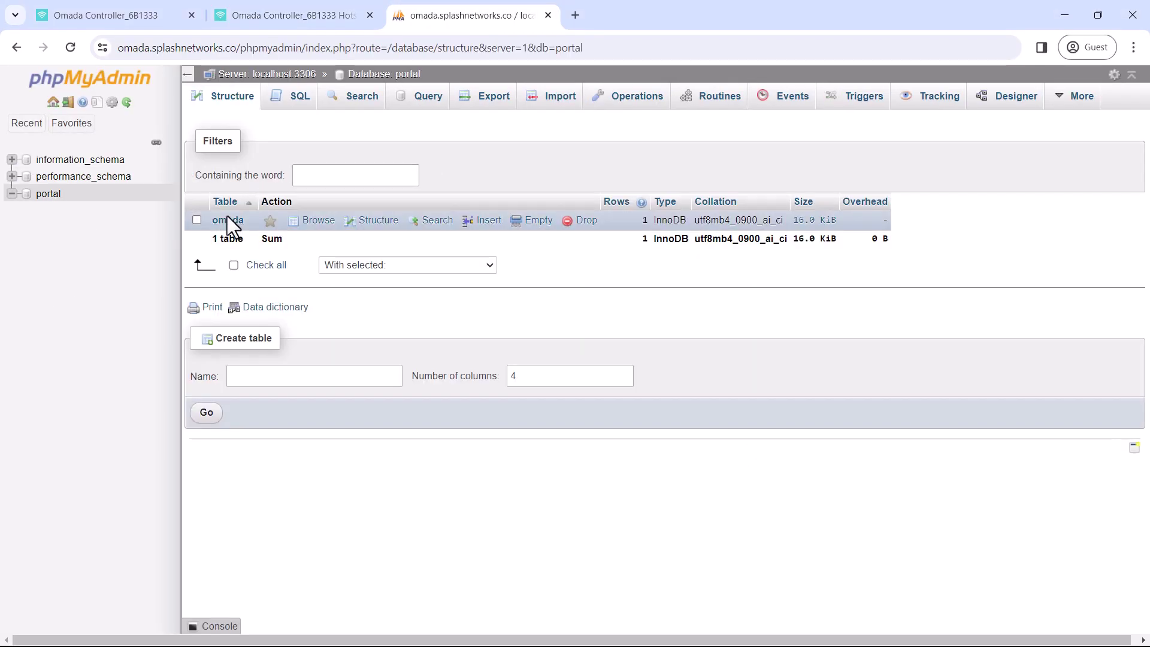
{"action": "left_click", "coordinate": [223, 220]}
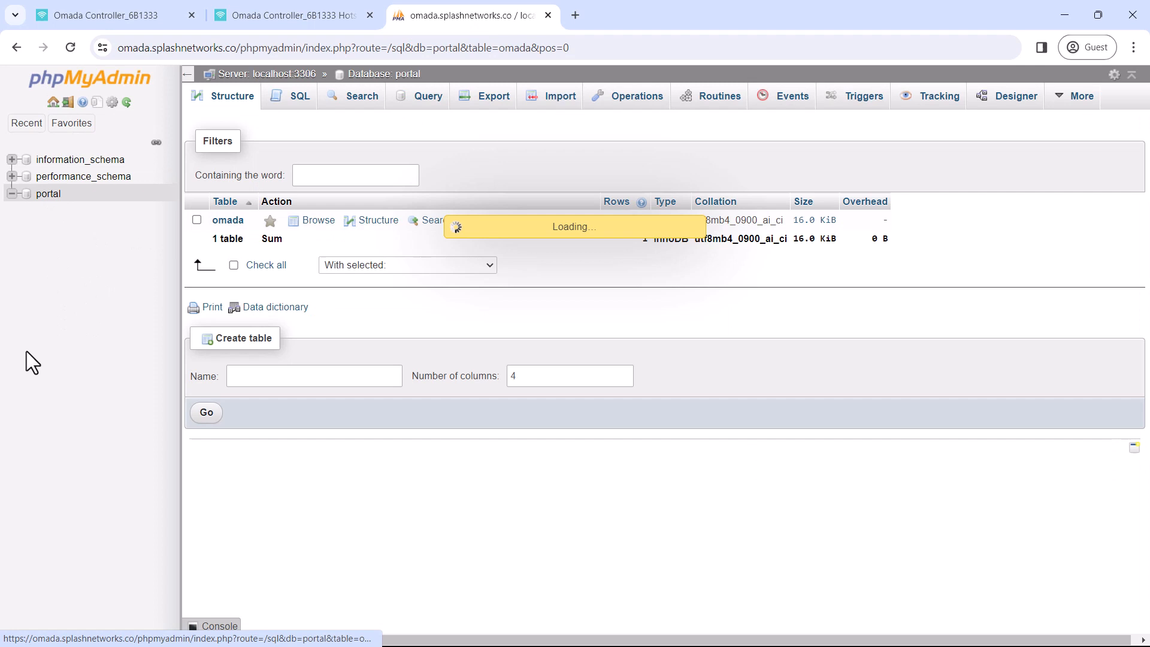